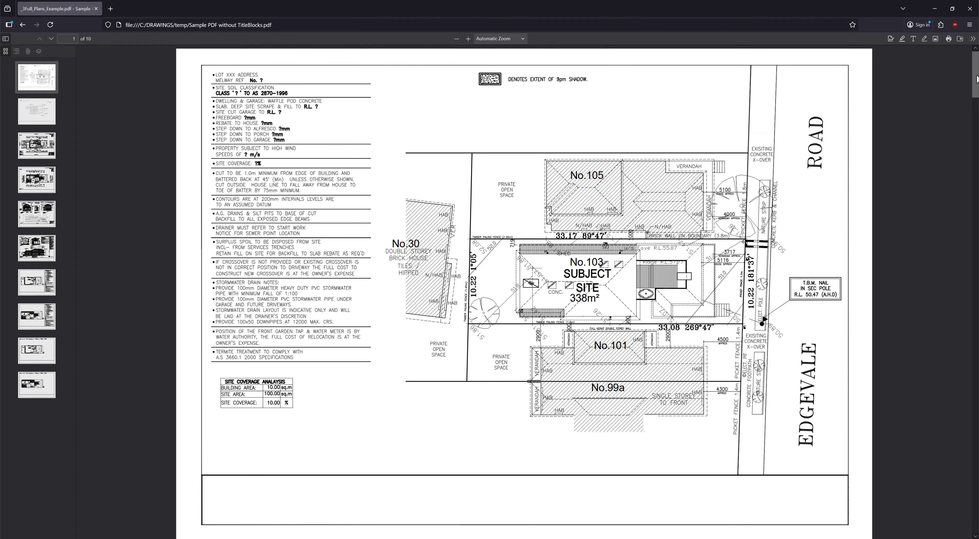
Look through the plan set's ten sheets, from the site plan to the last floor plans and back
drag(976, 81, 976, 110)
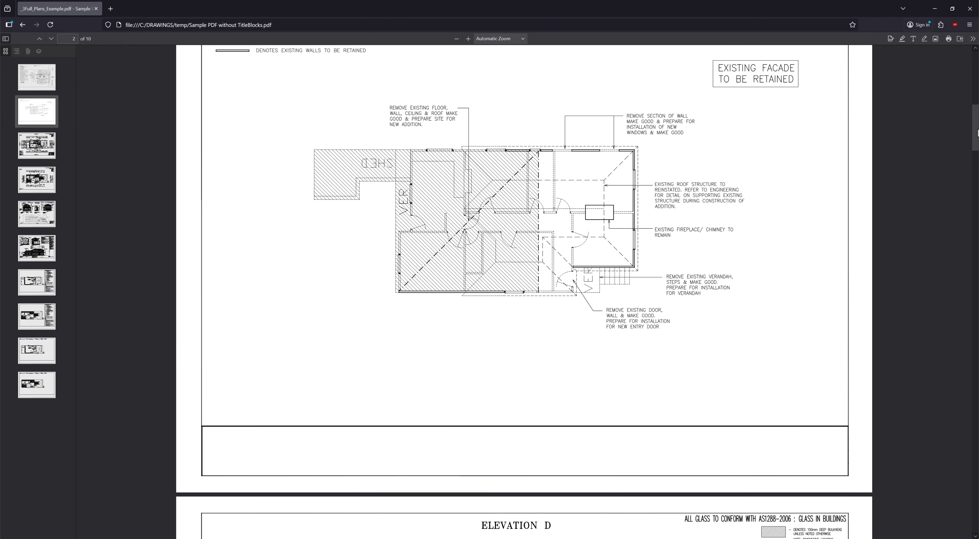
drag(977, 146, 977, 154)
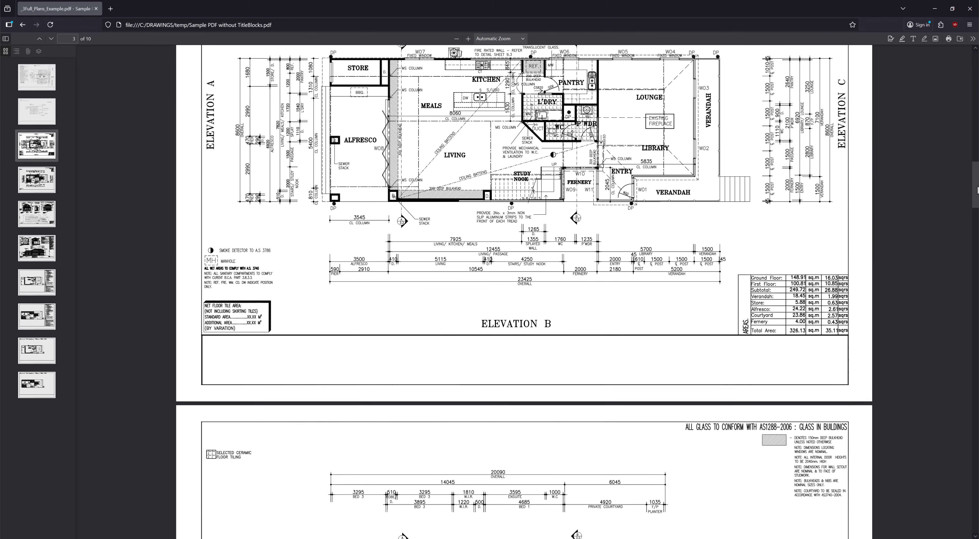
drag(976, 190, 969, 520)
click(44, 348)
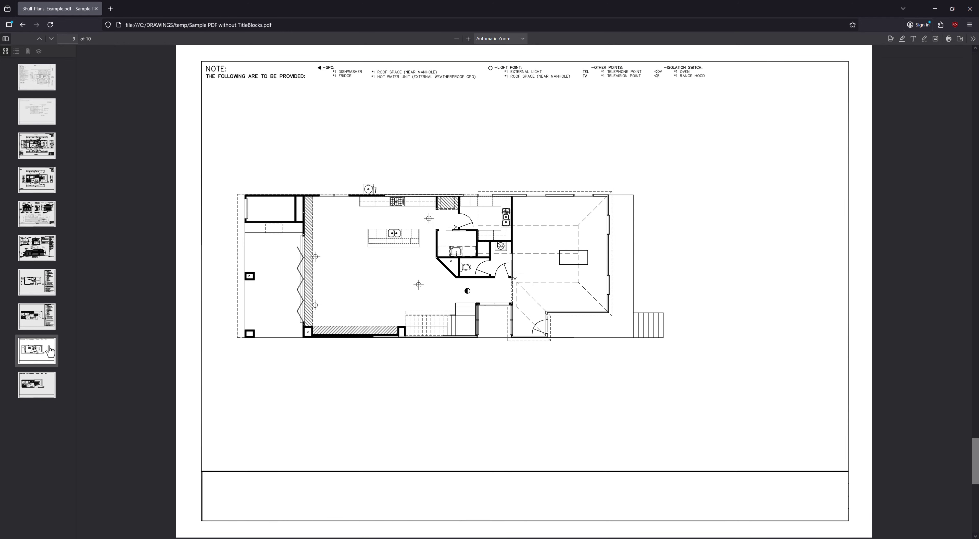
click(40, 320)
click(34, 292)
click(38, 263)
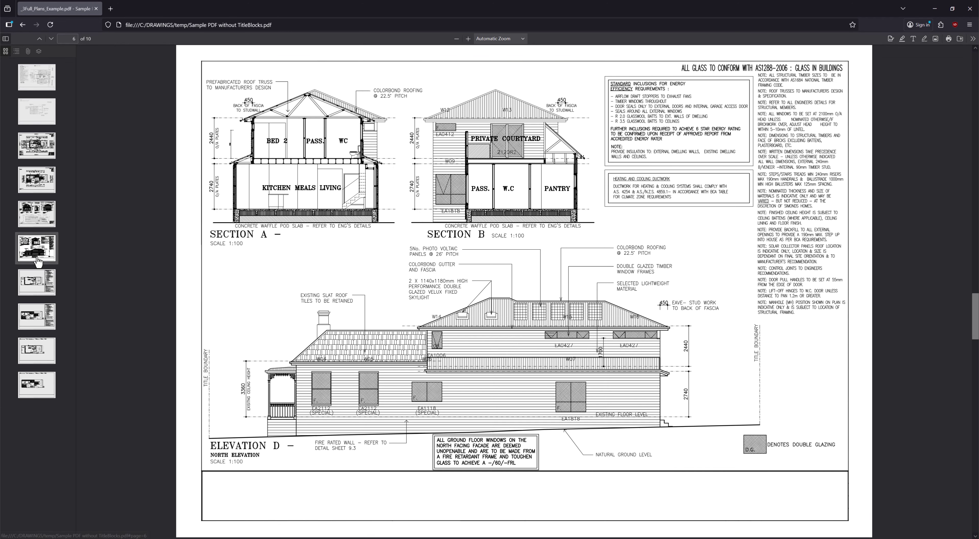
click(38, 216)
click(42, 178)
click(40, 148)
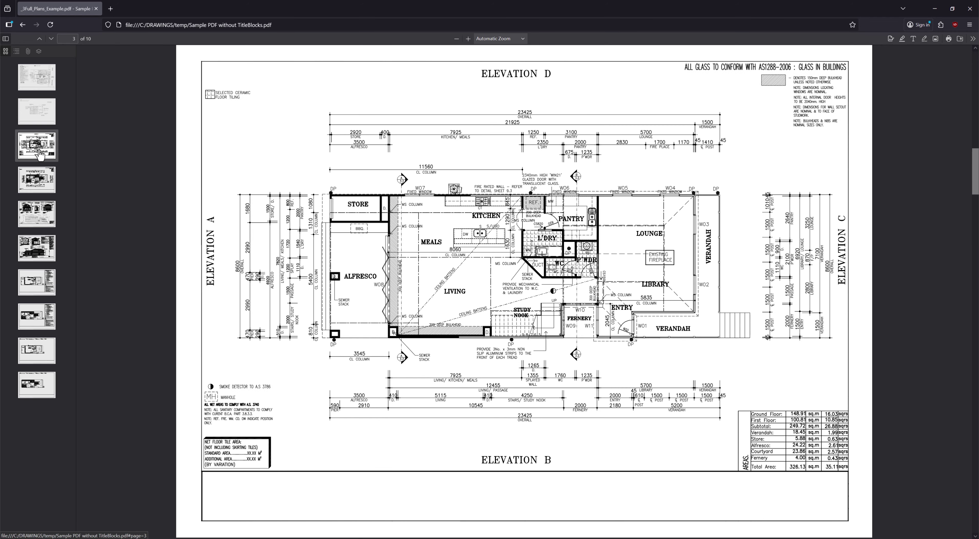
click(38, 122)
click(39, 81)
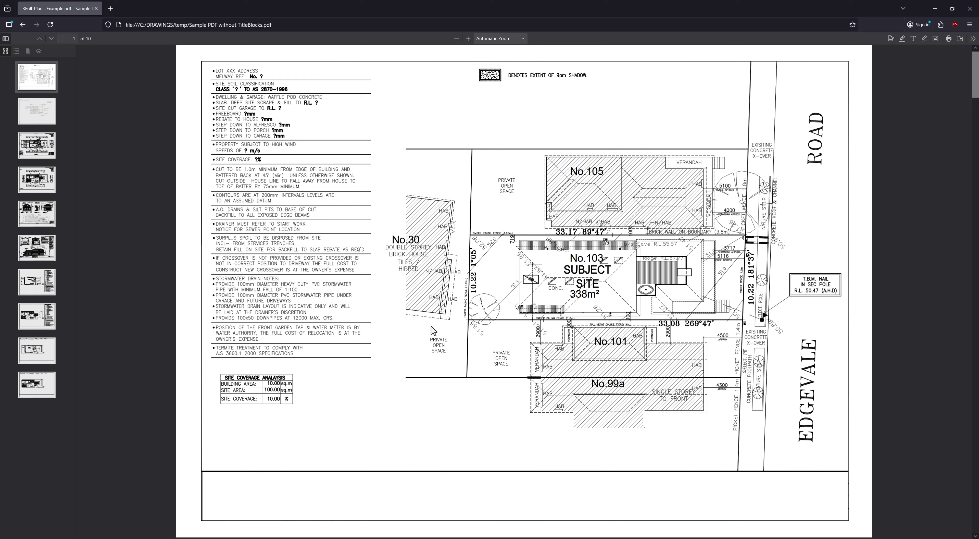
Print only page 4, the upper floor plan with the private courtyard, to the Bullzip PDF Printer using a custom page range
click(43, 179)
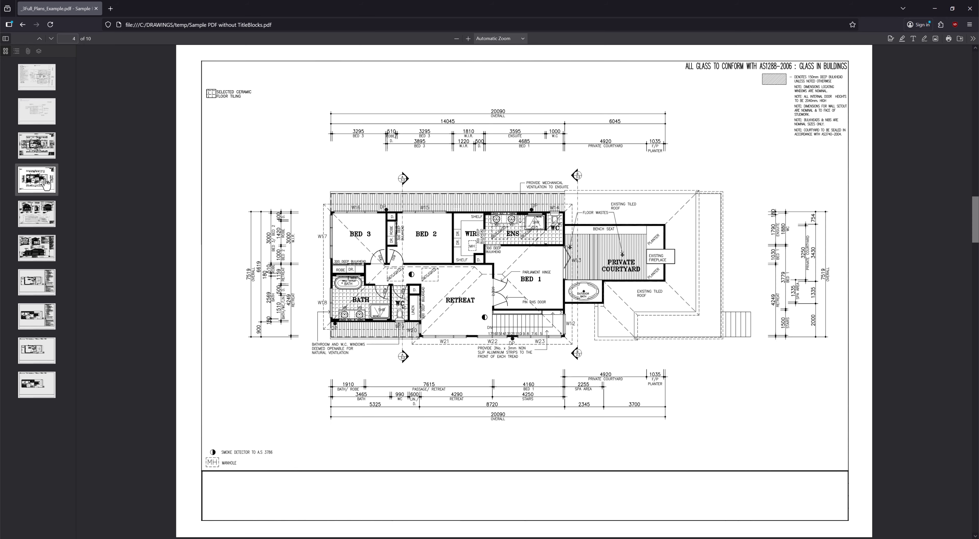
click(948, 38)
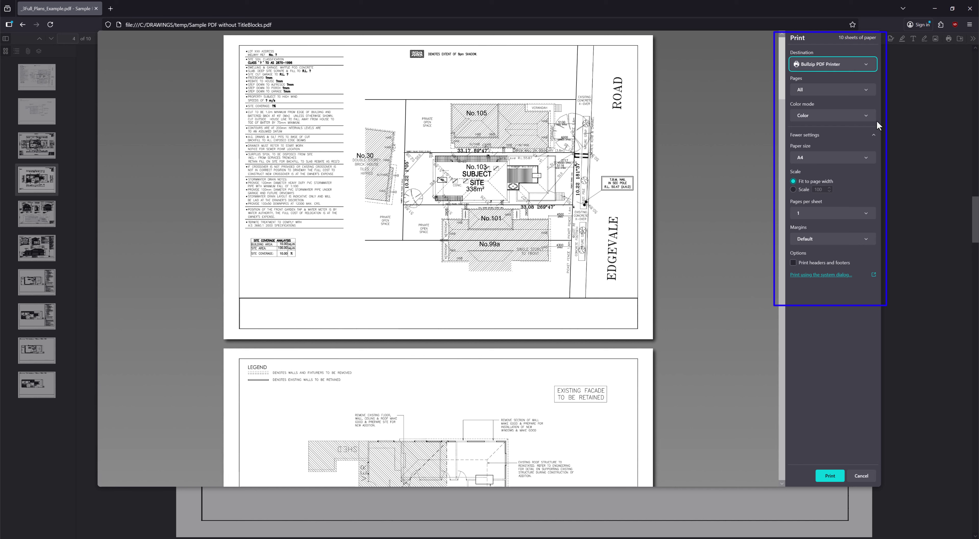
click(831, 90)
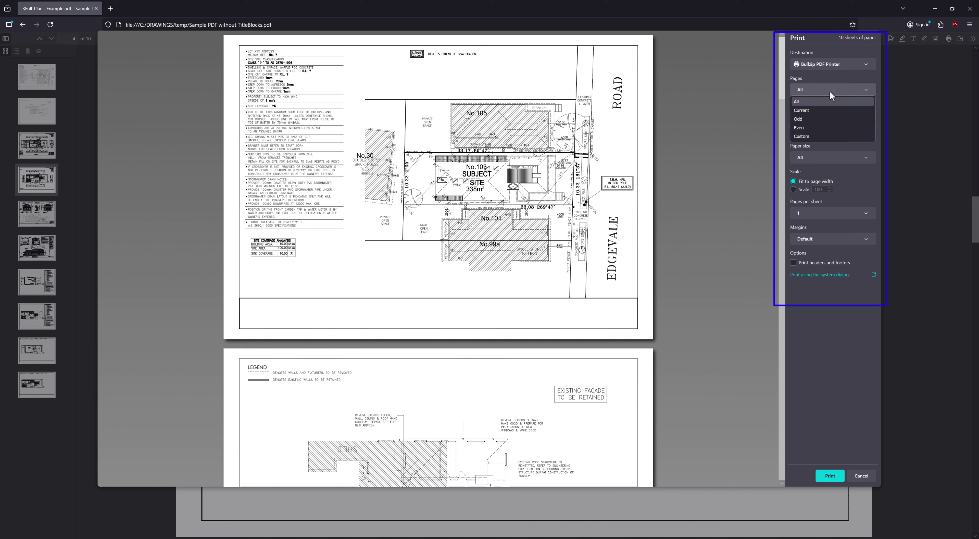
click(816, 135)
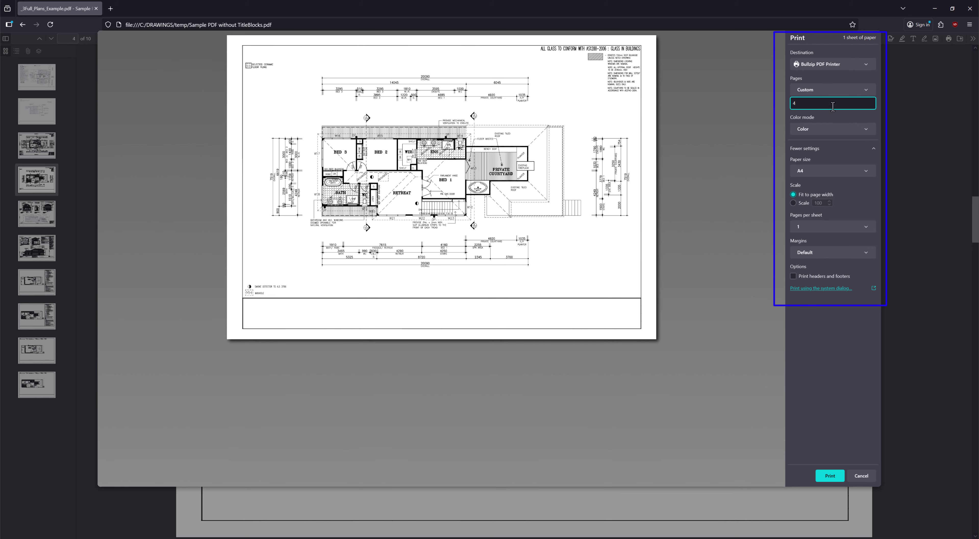
click(831, 475)
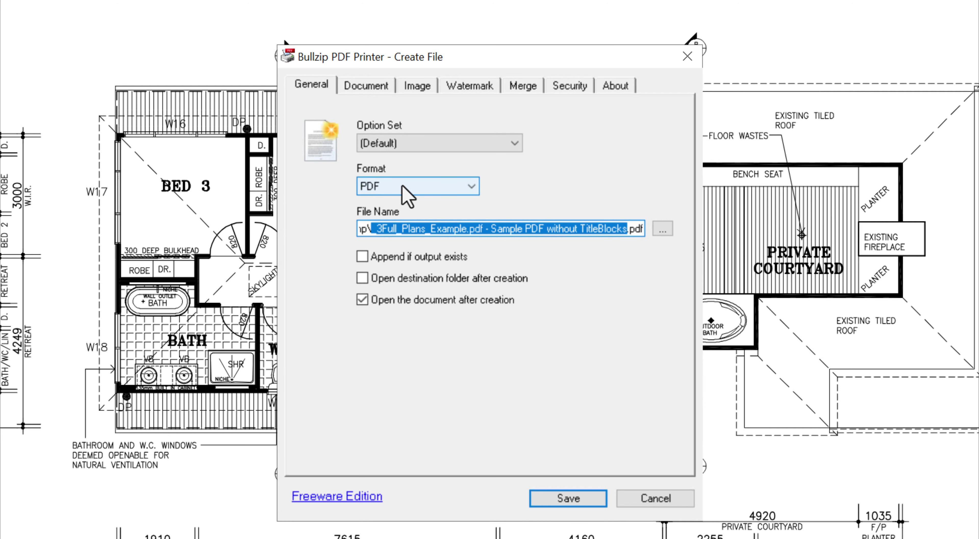
Set the output format to TIFF and keep the proposed file name in the DRAWINGS\temp folder
click(406, 194)
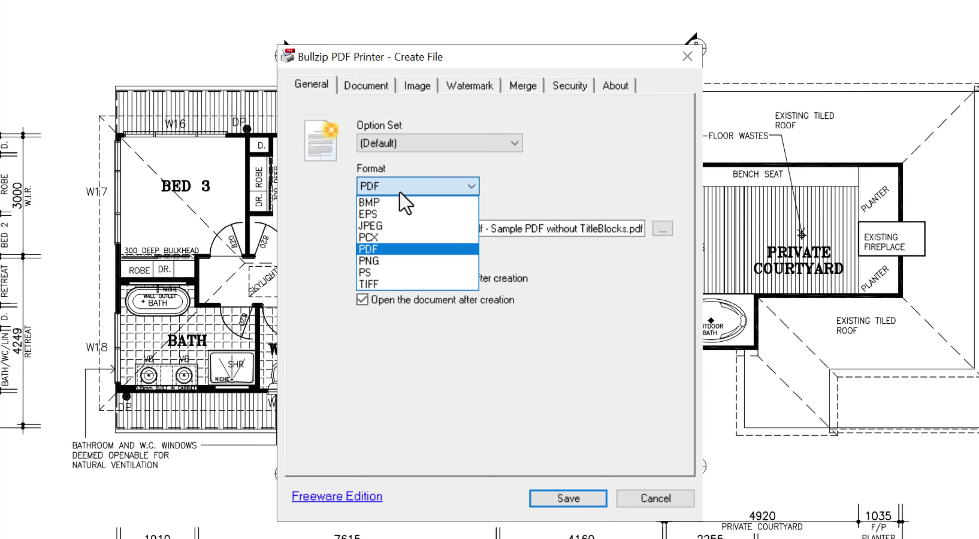
click(372, 285)
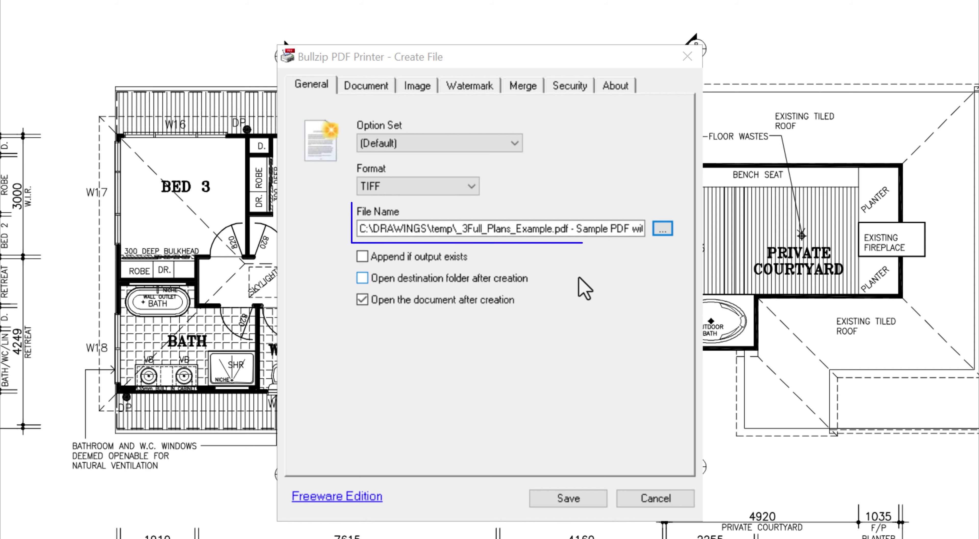
click(663, 229)
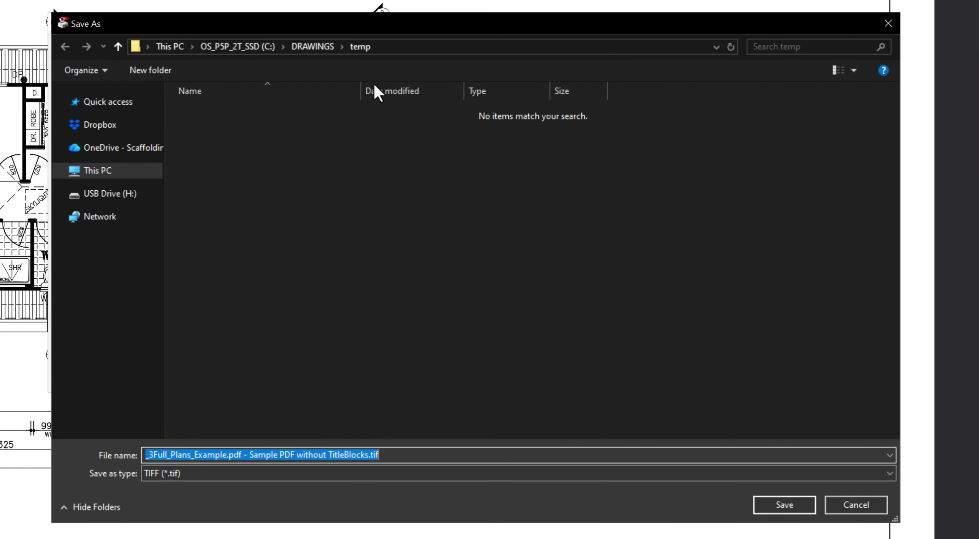
click(783, 509)
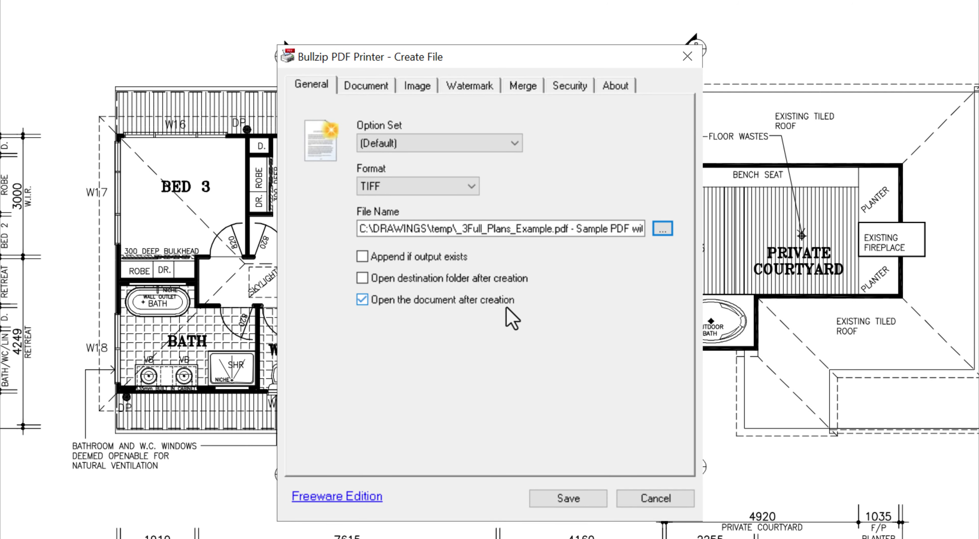
Set the image device to tiffg4 (G4 fax encoding) with horizontal and vertical resolutions of 1200
click(420, 90)
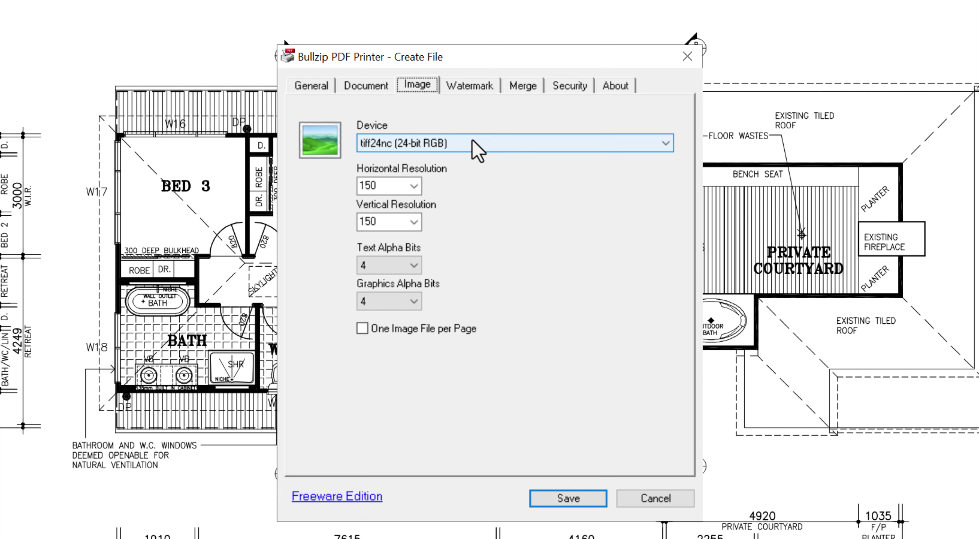
click(498, 144)
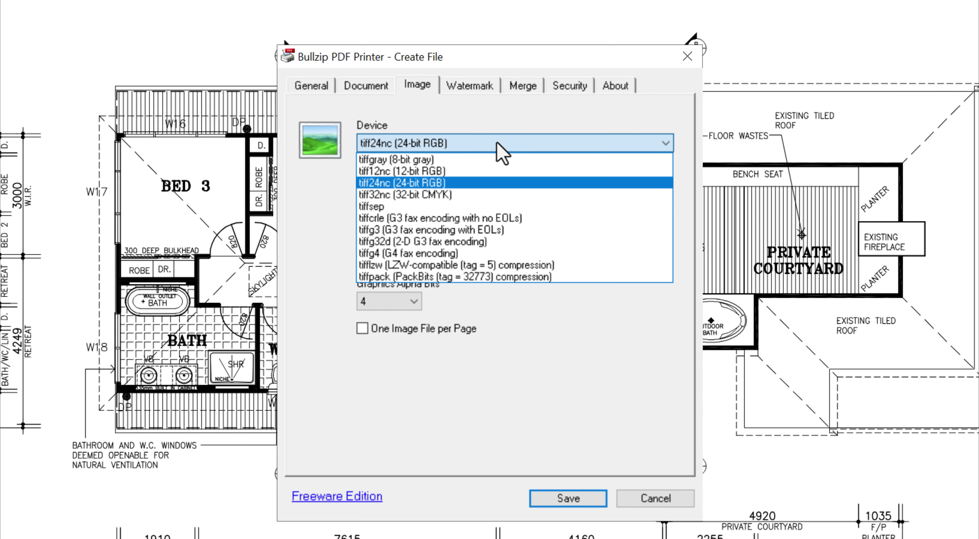
click(450, 254)
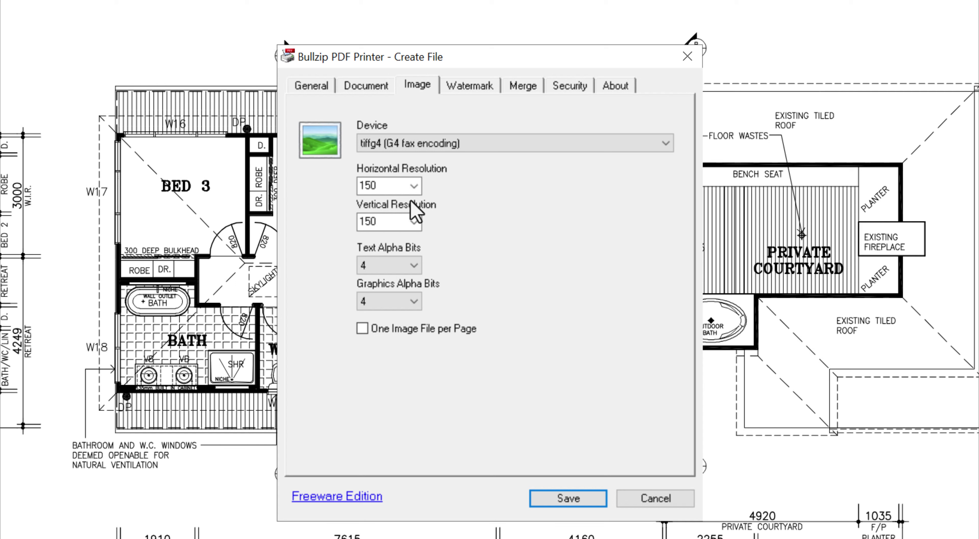
click(414, 186)
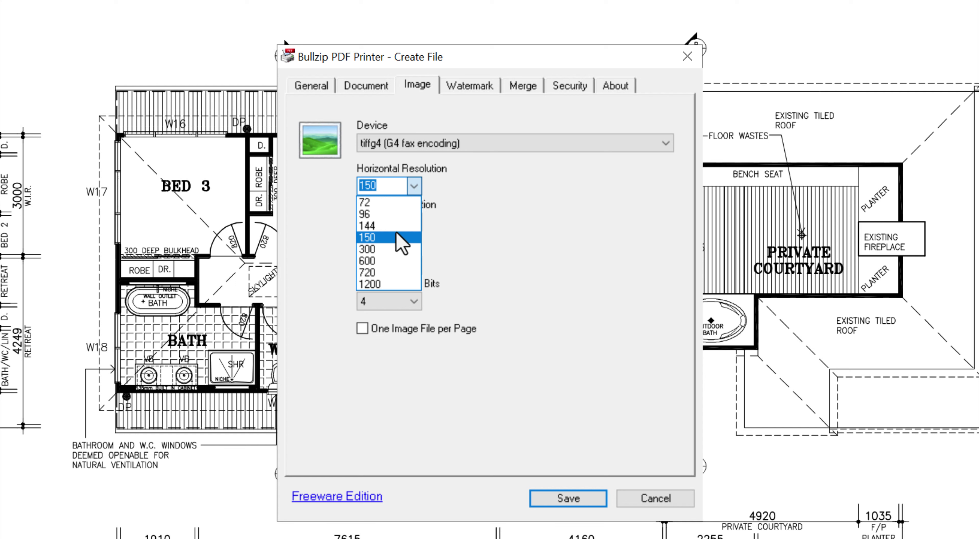
click(378, 284)
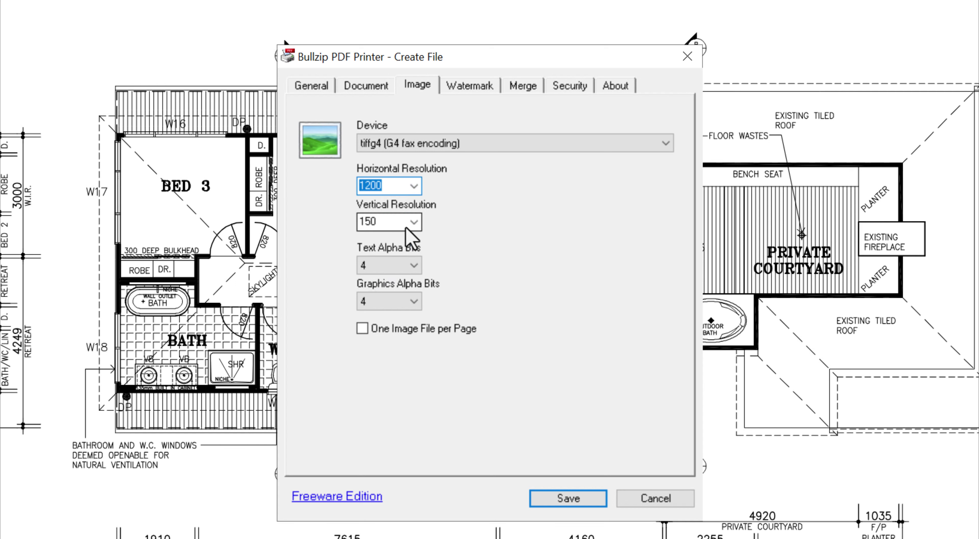
click(414, 222)
click(380, 384)
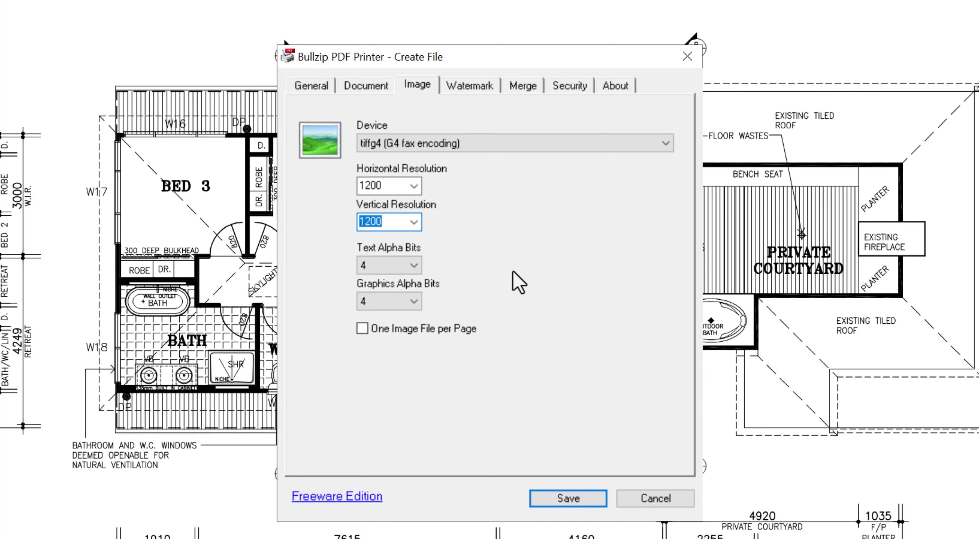
Create the TIFF file and check it in the temp folder
click(558, 500)
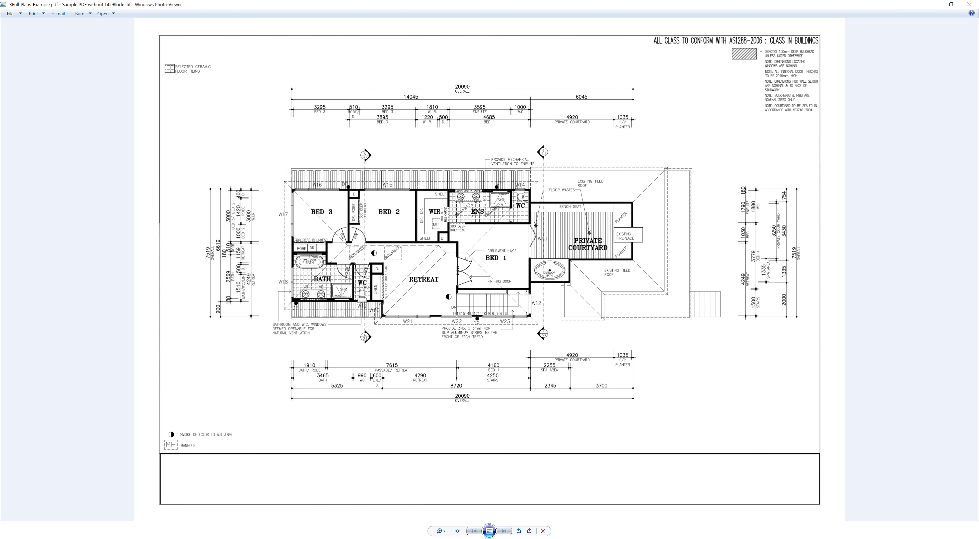
click(66, 508)
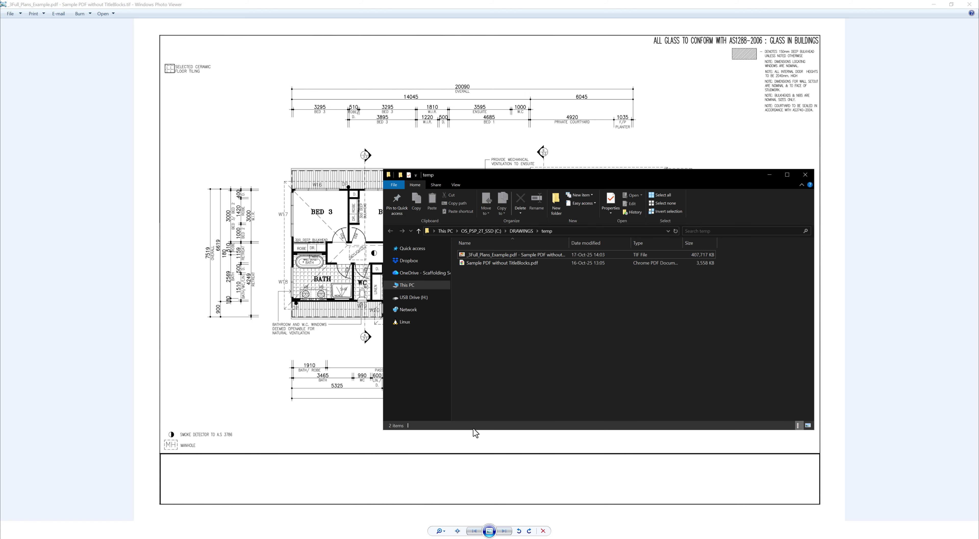
click(547, 258)
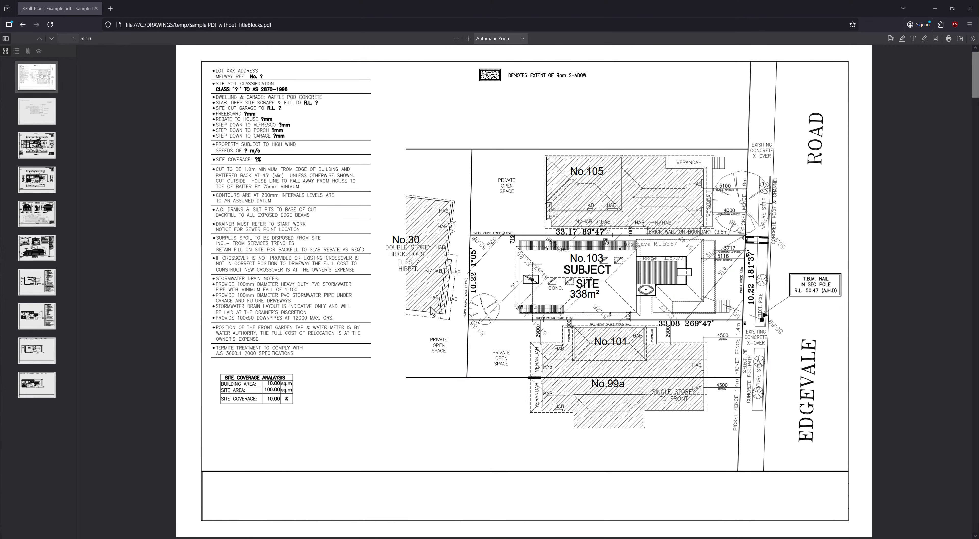
Go to page 4 of the plan set and send only that page to the Bullzip PDF Printer again
click(47, 185)
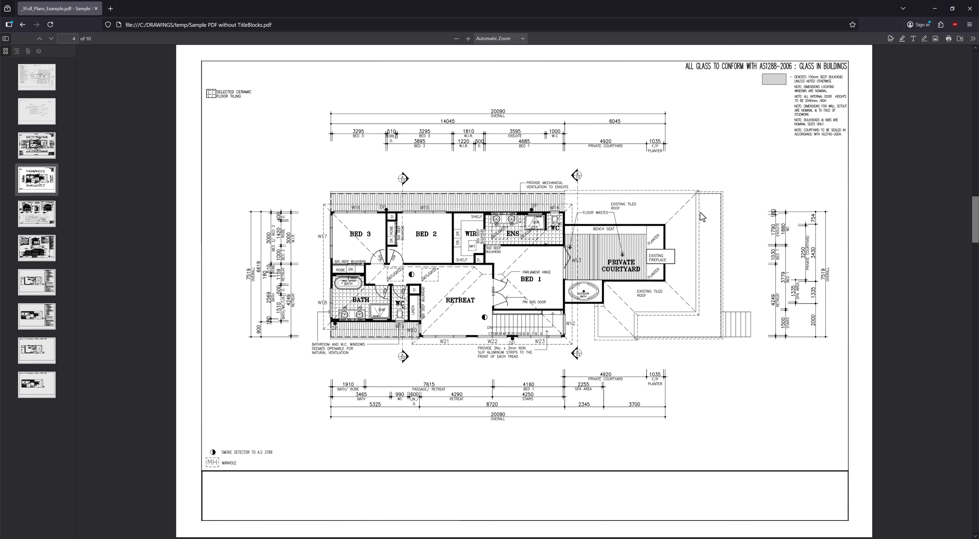
click(948, 40)
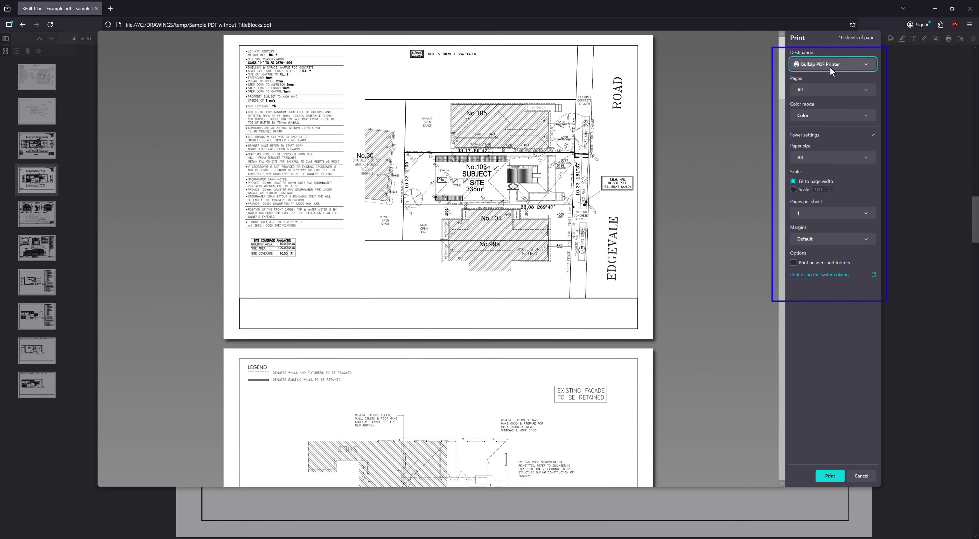
click(822, 91)
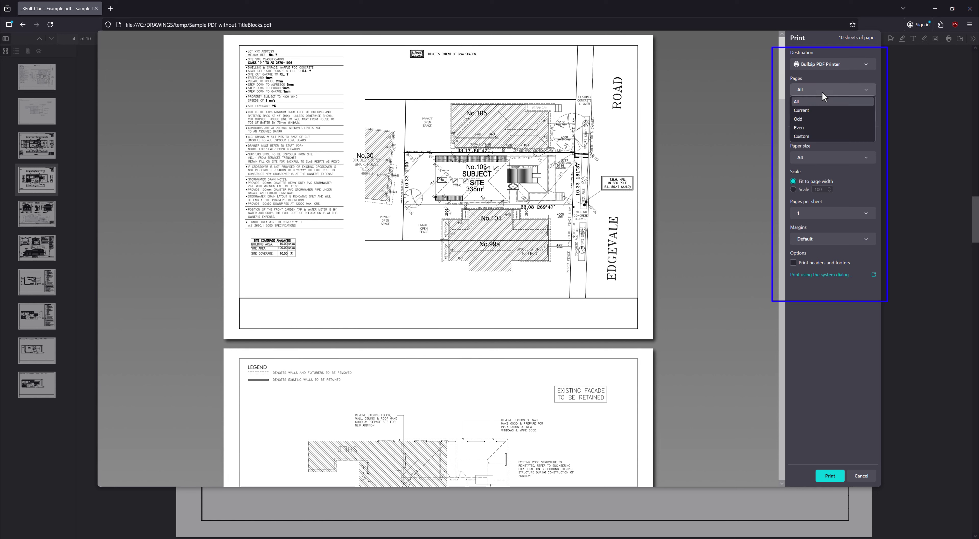
click(818, 138)
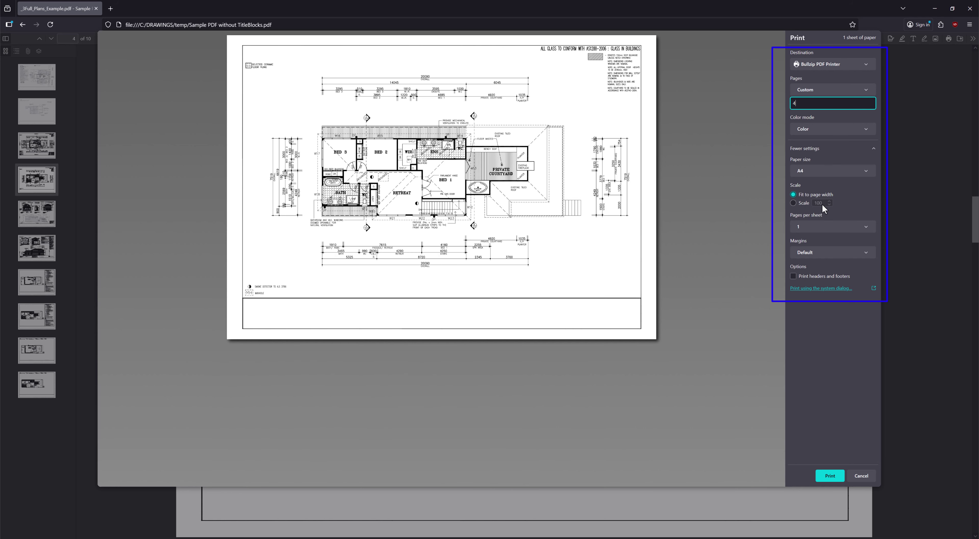
click(831, 475)
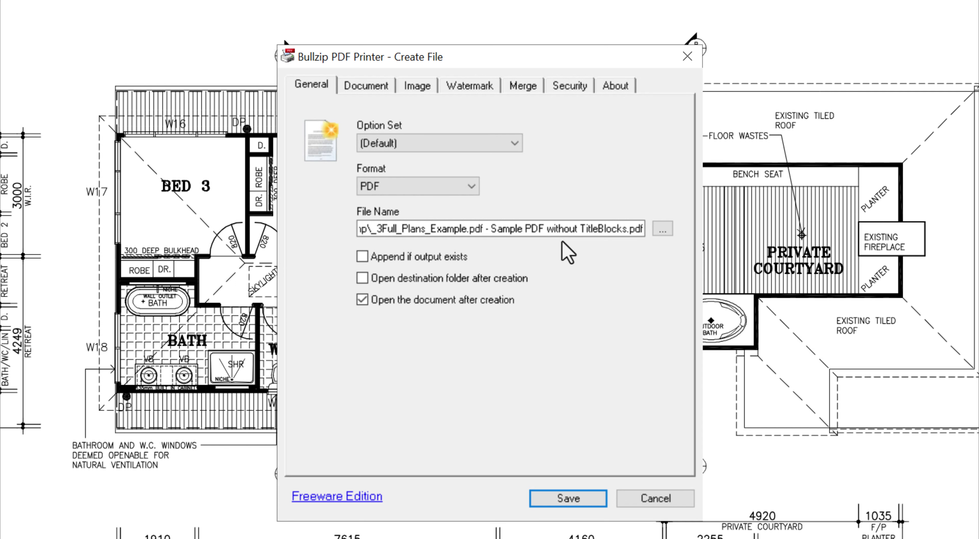
Save the page as a PDF under the proposed name in DRAWINGS\temp, with opening the document after creation turned off
click(663, 229)
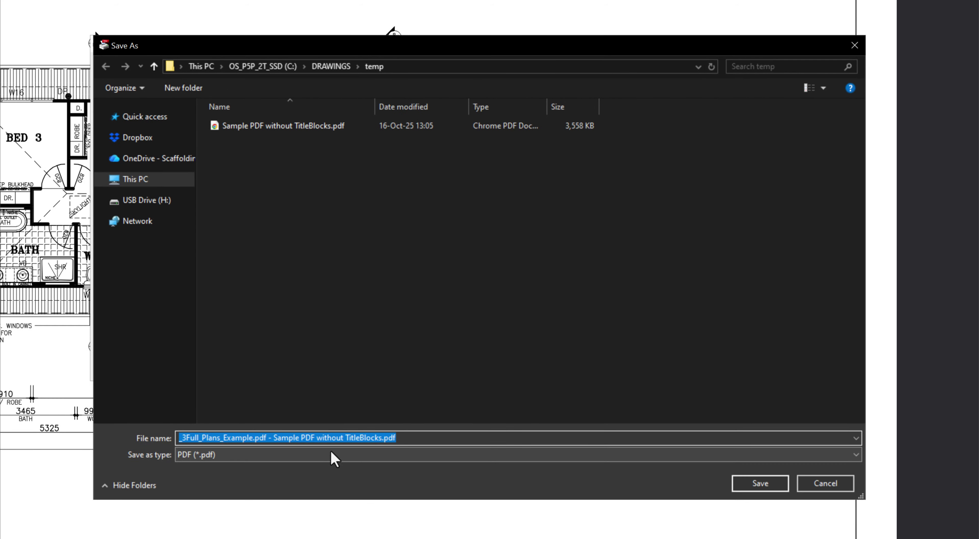
click(757, 486)
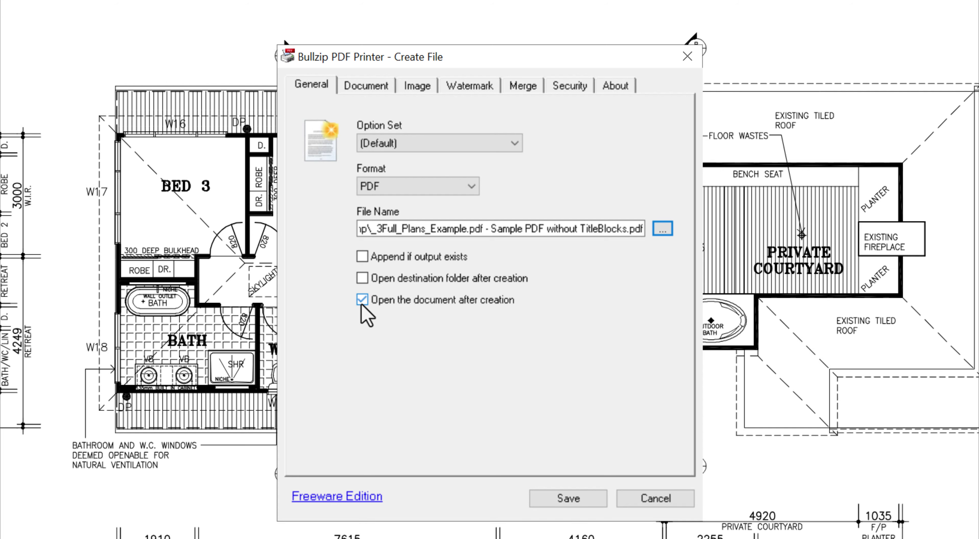
click(362, 301)
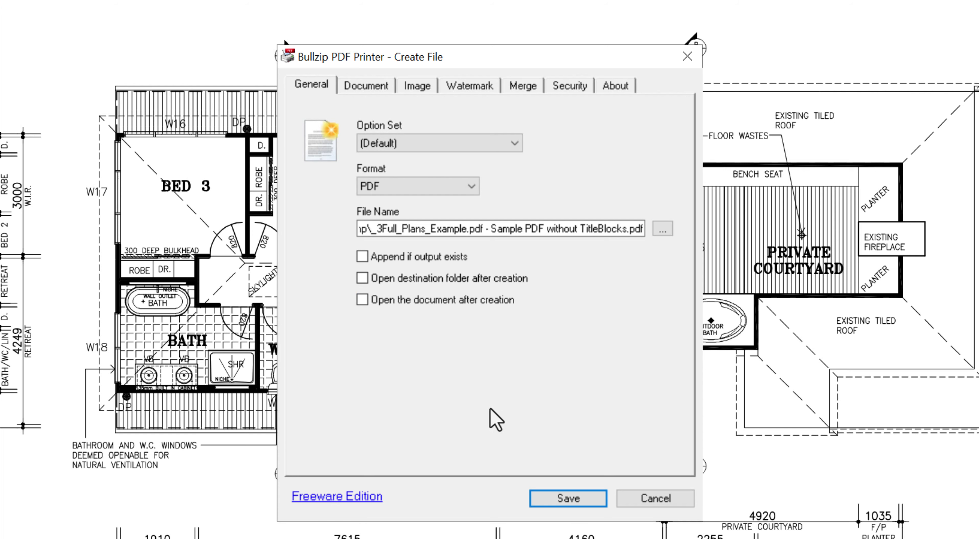
click(572, 500)
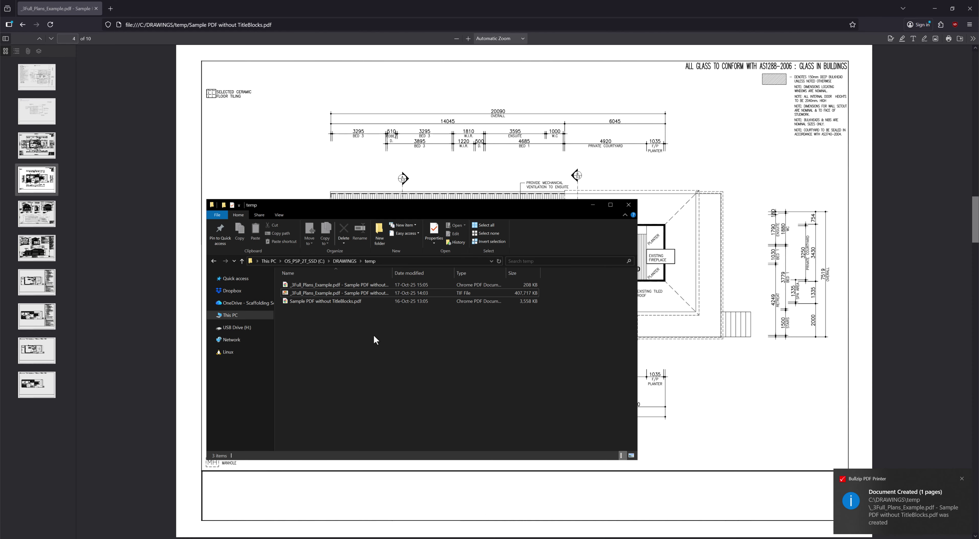
Open the newly created PDF from the temp folder and show its page thumbnails to check the page extraction
click(299, 285)
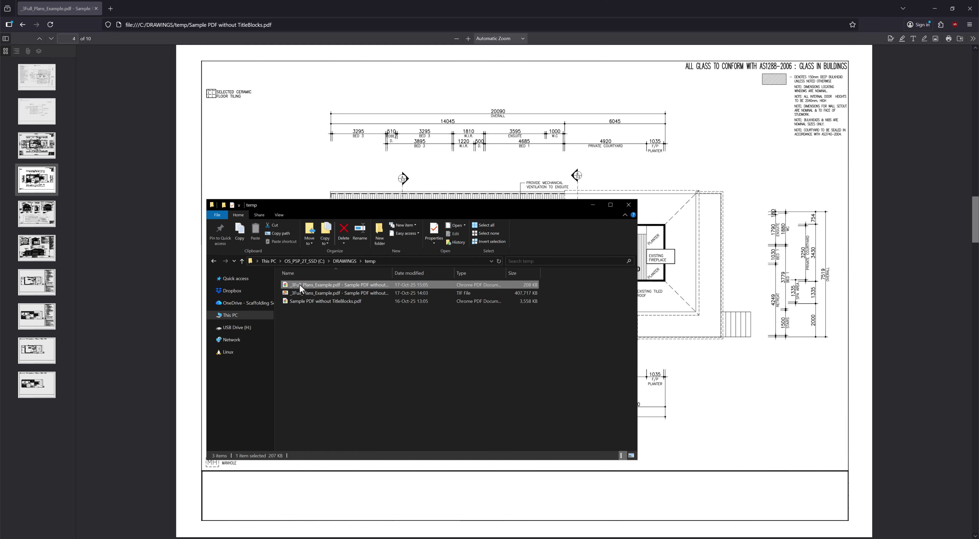
double_click(364, 284)
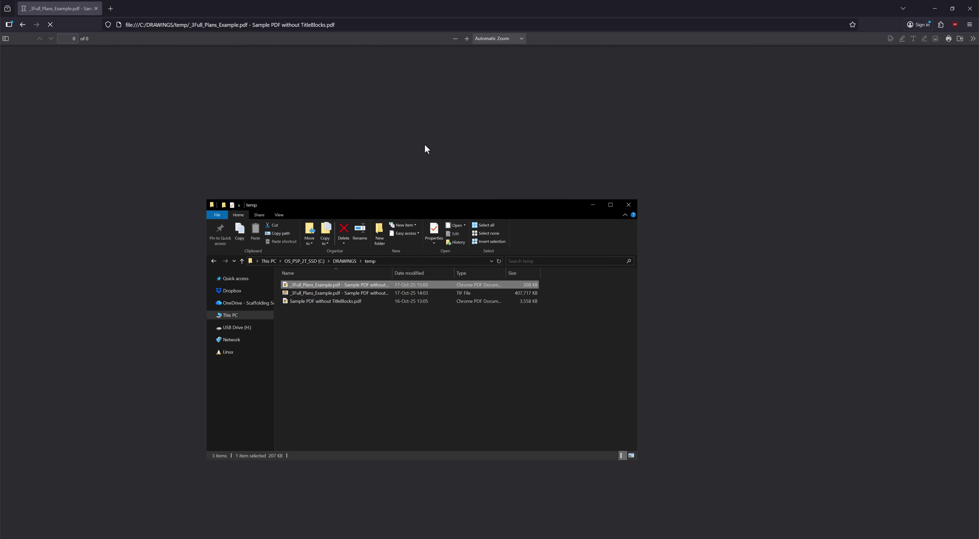
click(170, 126)
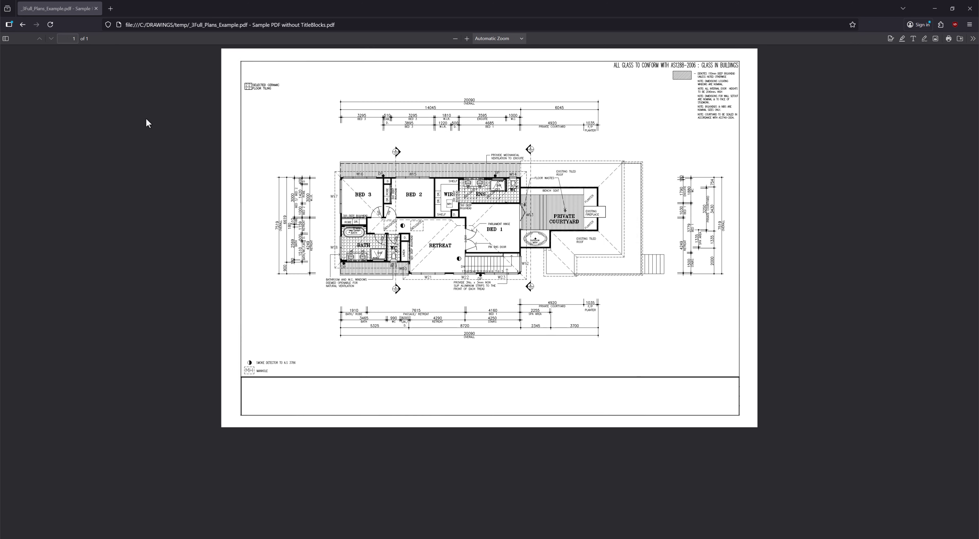
click(6, 38)
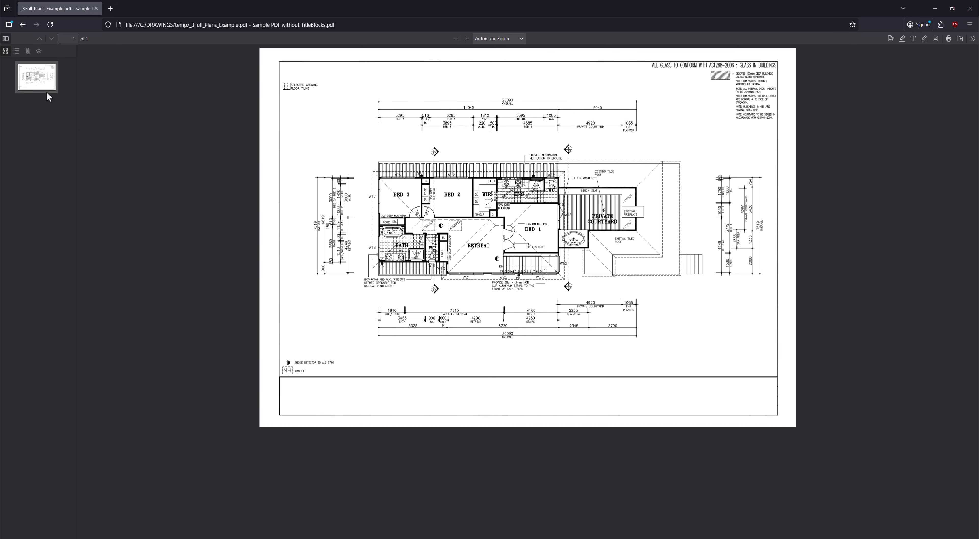